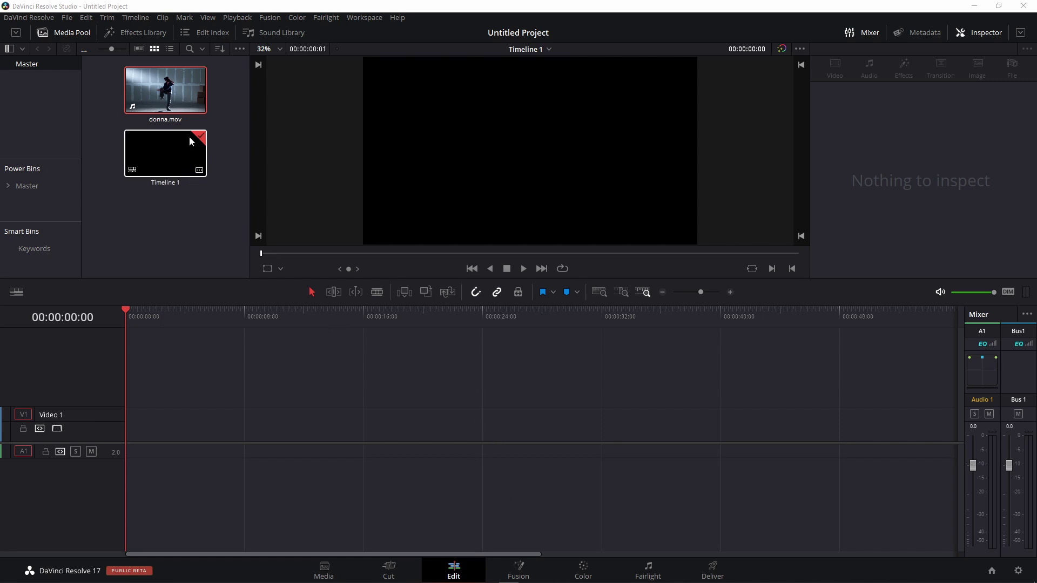
Place donna.mov on the timeline, trim its head, delete its audio and slide it to the start.
drag(165, 94, 127, 439)
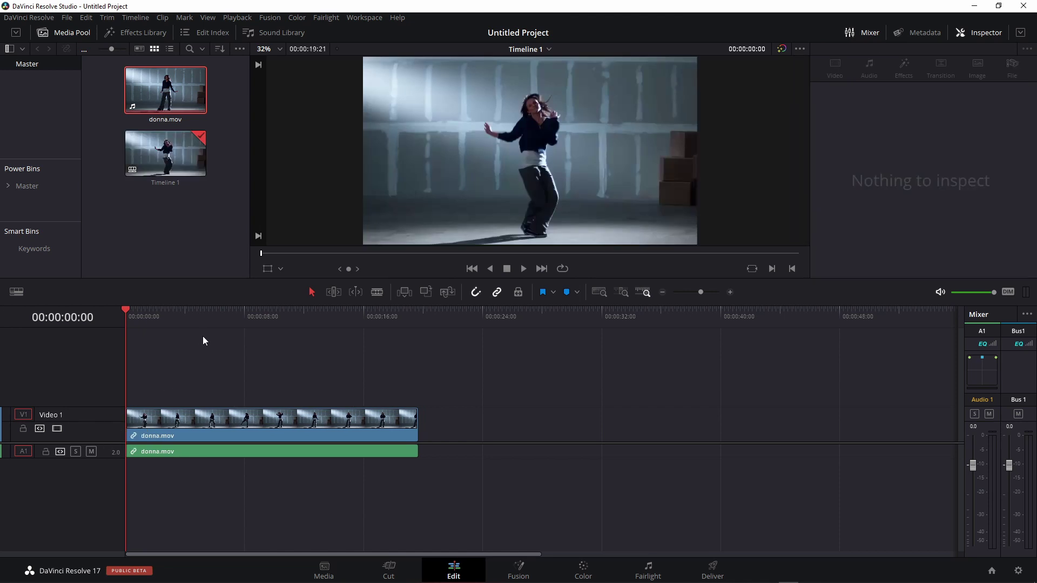
mouse_move(213, 320)
mouse_down()
mouse_move(277, 328)
mouse_move(193, 322)
mouse_up()
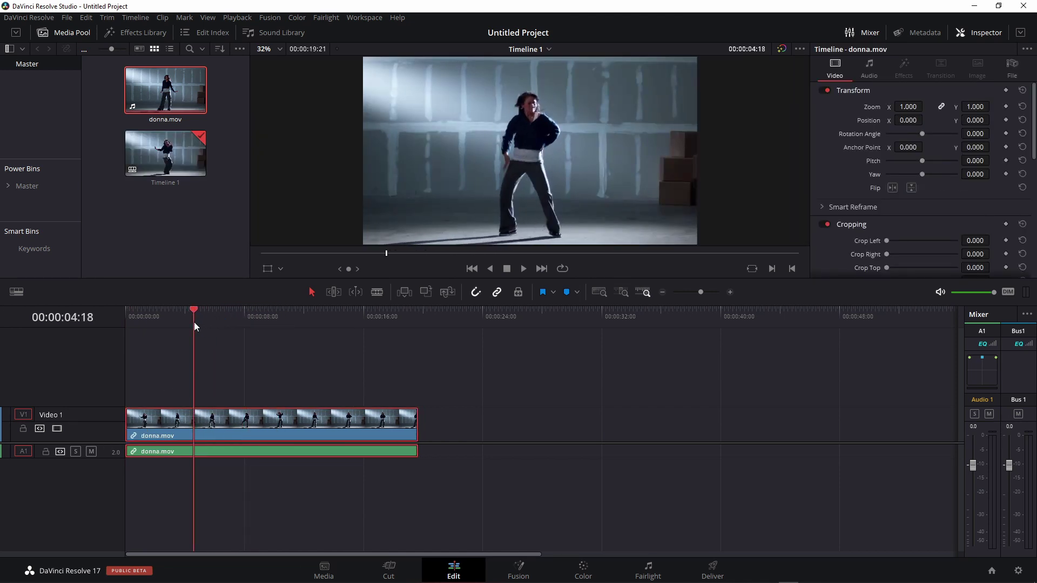
key(shift+bracketleft)
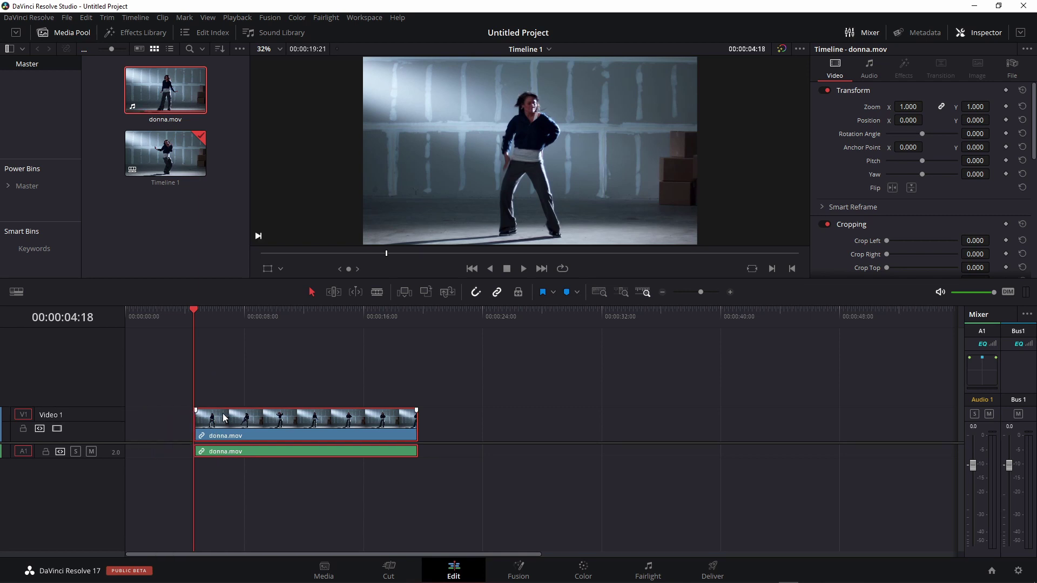
click(263, 452)
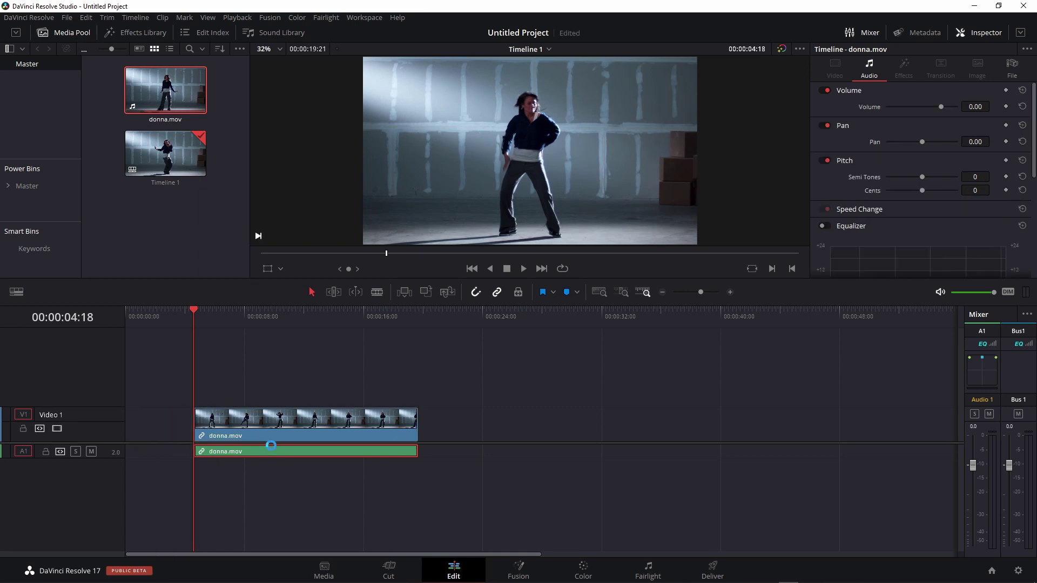
key(Delete)
drag(259, 423, 147, 358)
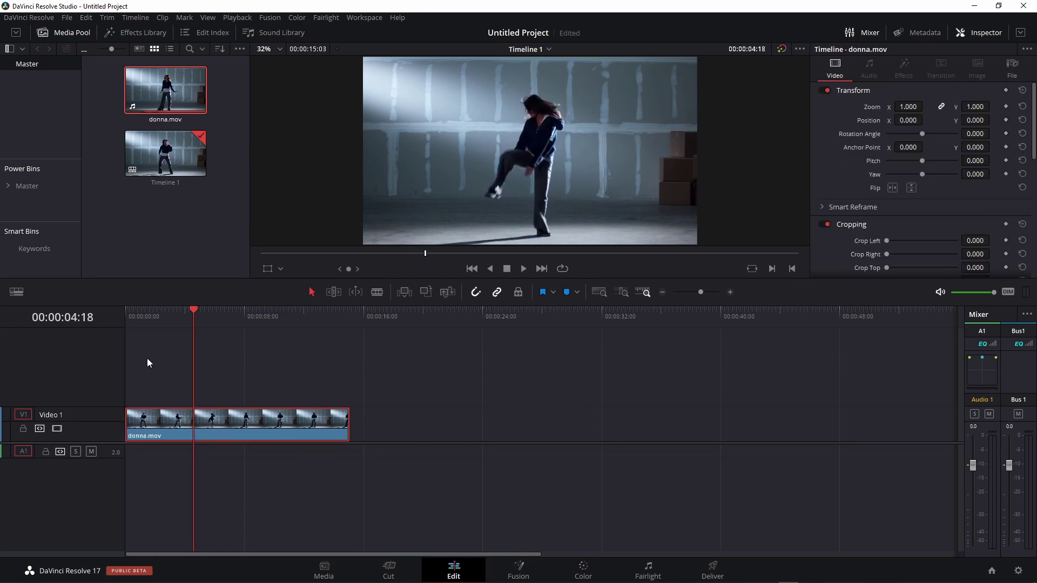
Play the clip, trim its tail to about four seconds, and move to the Color page.
click(126, 316)
key(space)
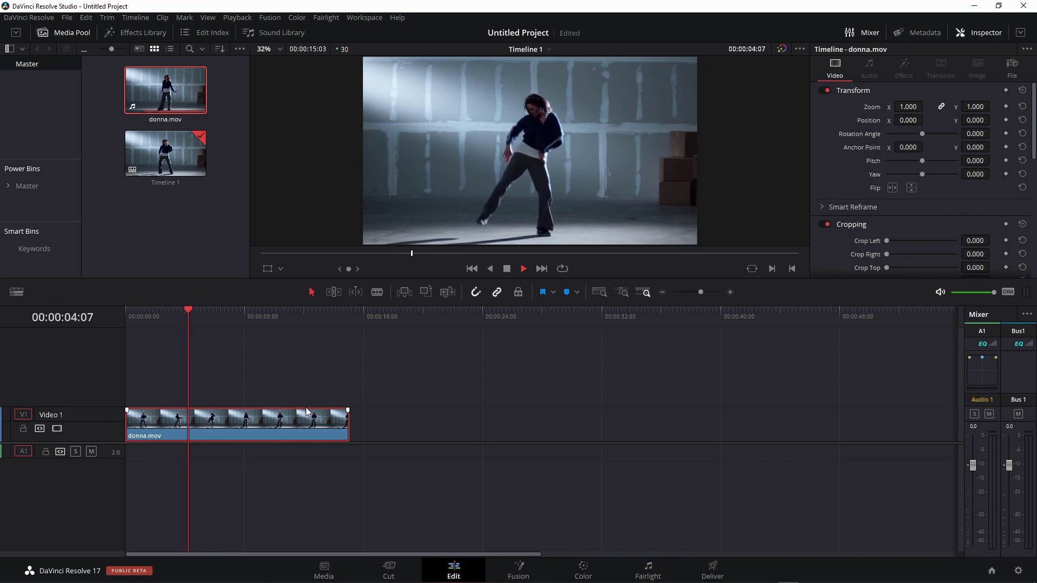
key(space)
drag(344, 433, 190, 433)
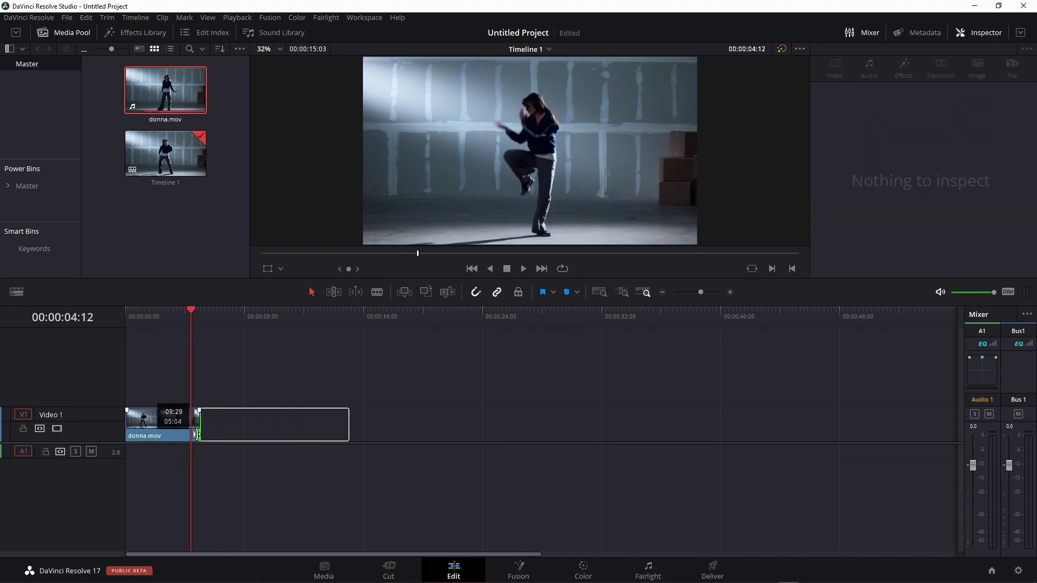
click(158, 327)
click(175, 420)
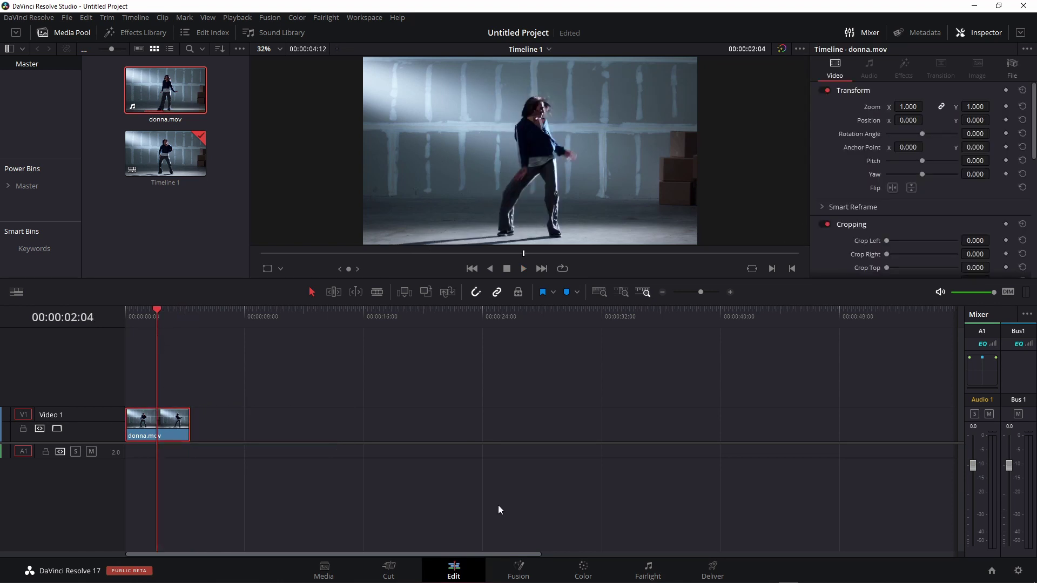
click(583, 570)
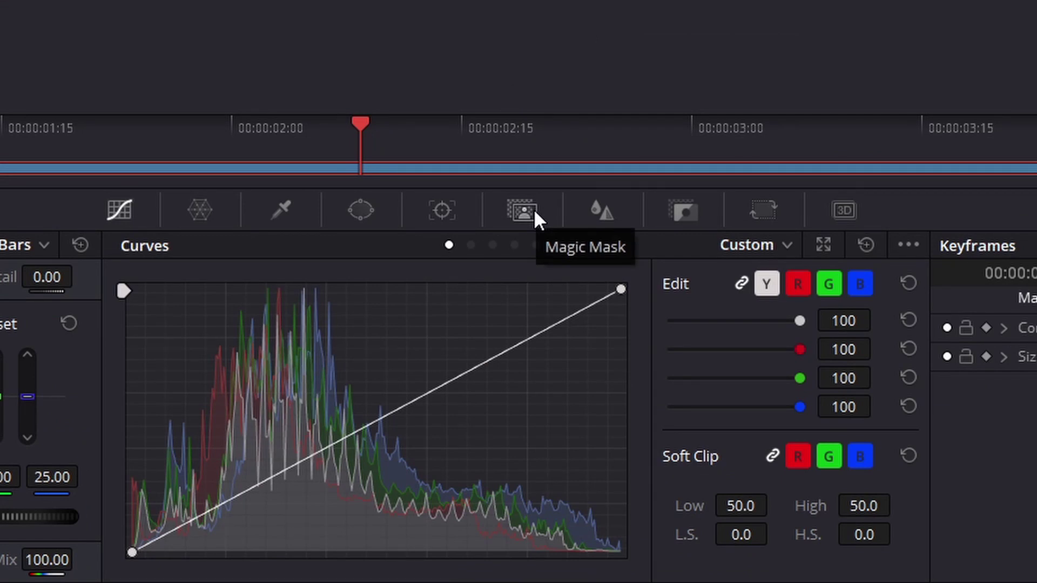
Show the Magic Mask palette for donna.mov with the playhead on its first frame.
click(532, 209)
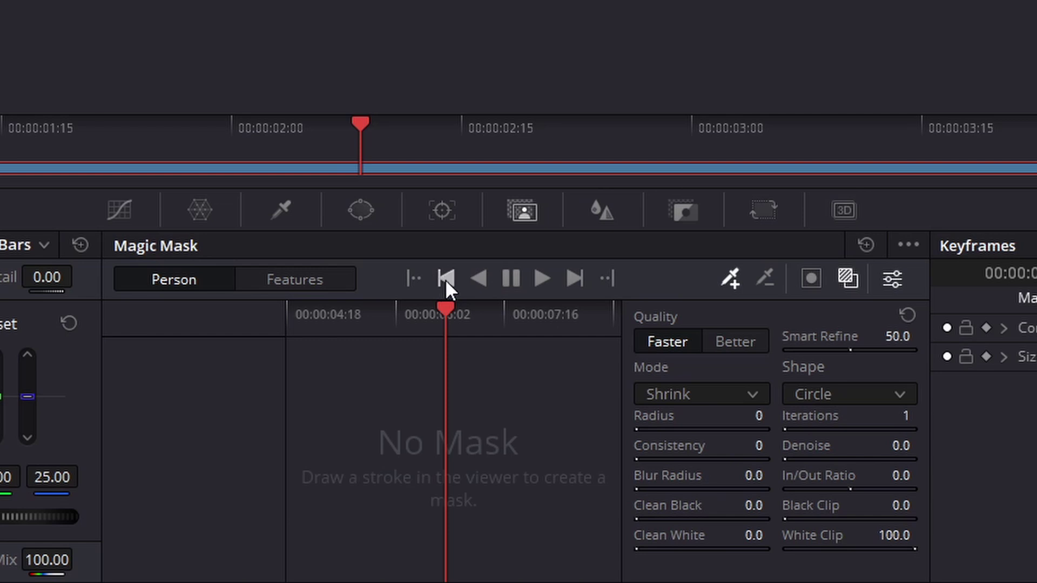
drag(451, 318, 287, 319)
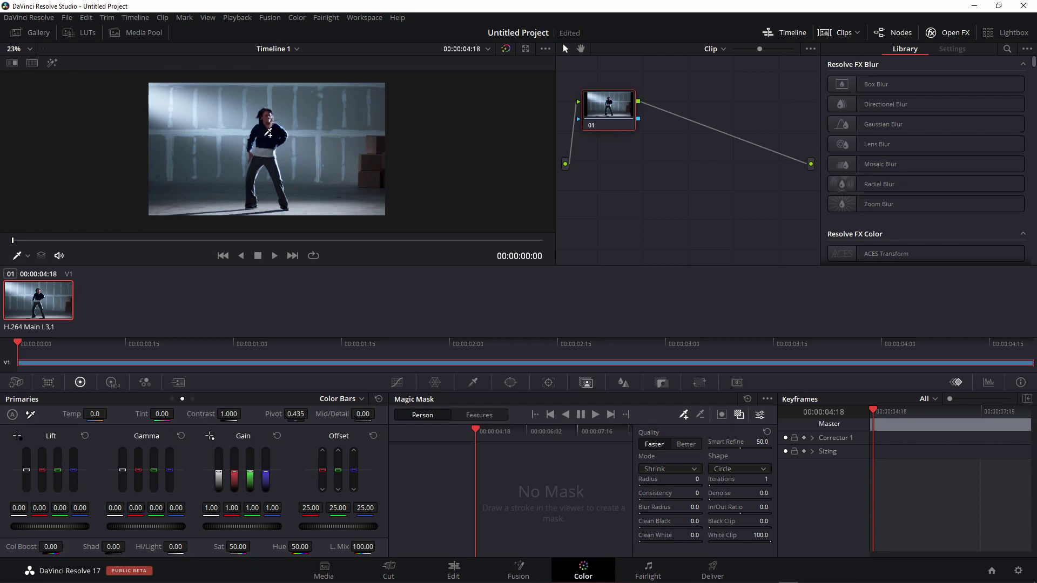
Draw a Person stroke on the dancer, then check the mask overlay and the invert toggle.
drag(268, 137, 268, 151)
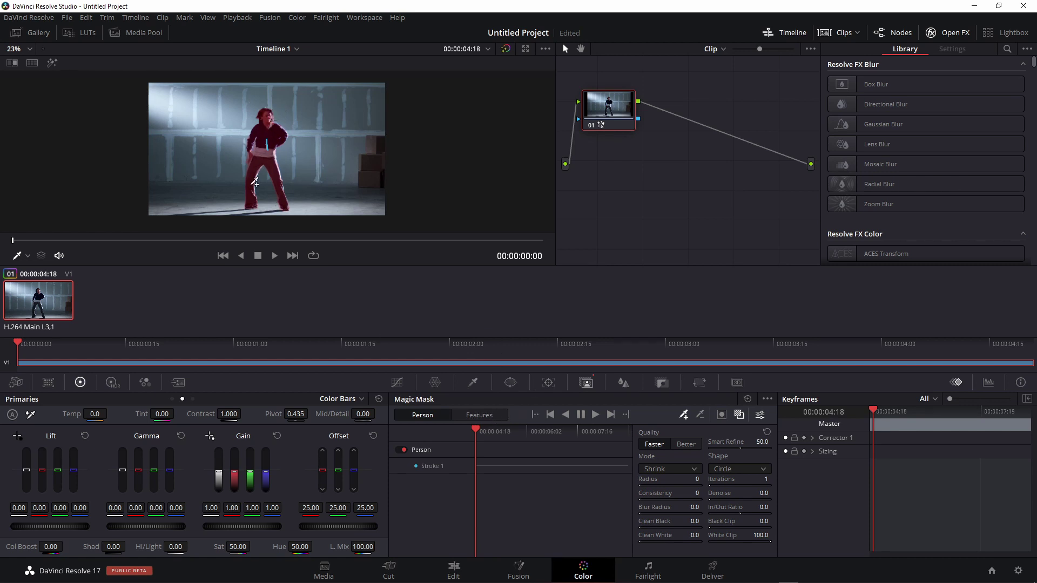
click(739, 417)
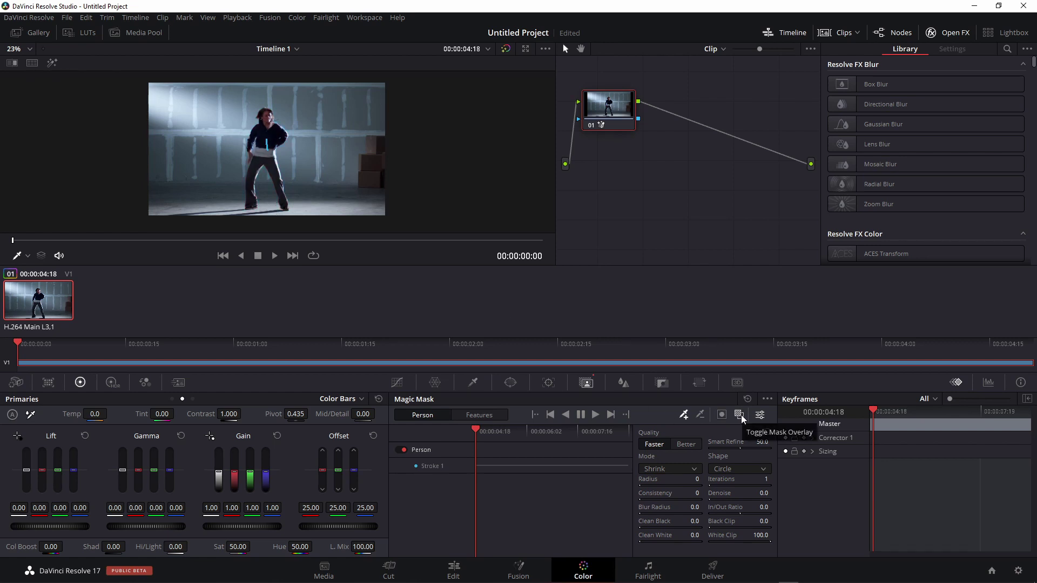
click(742, 419)
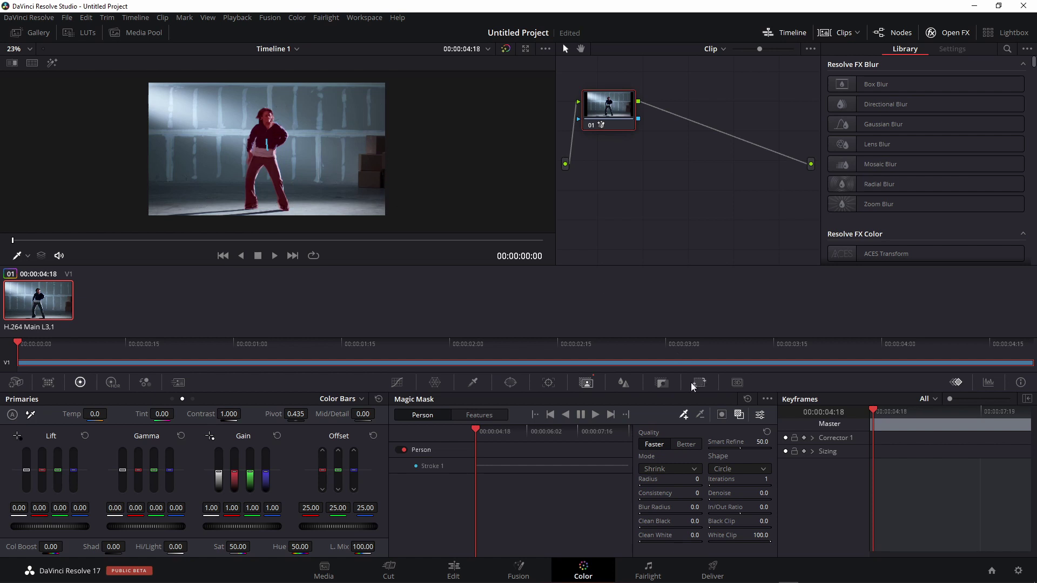
click(722, 415)
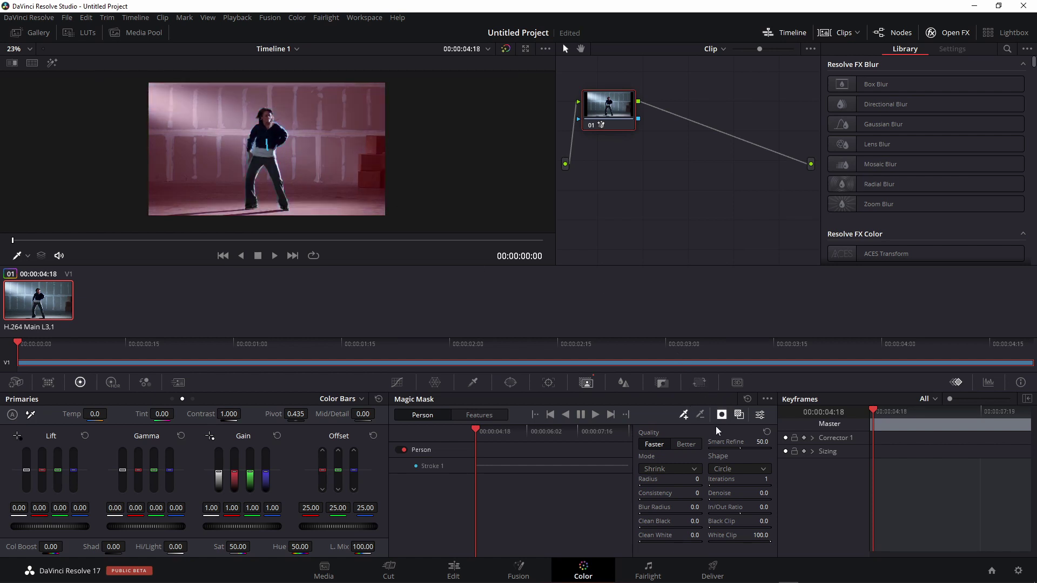
click(741, 419)
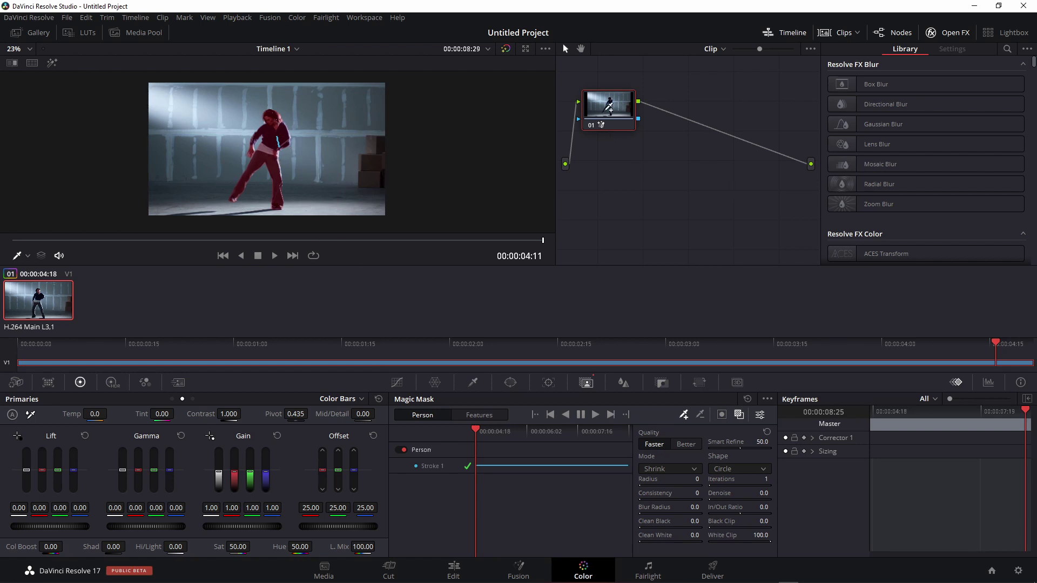
Return to the clip's start once Stroke 1 has tracked forward through the clip.
key(Home)
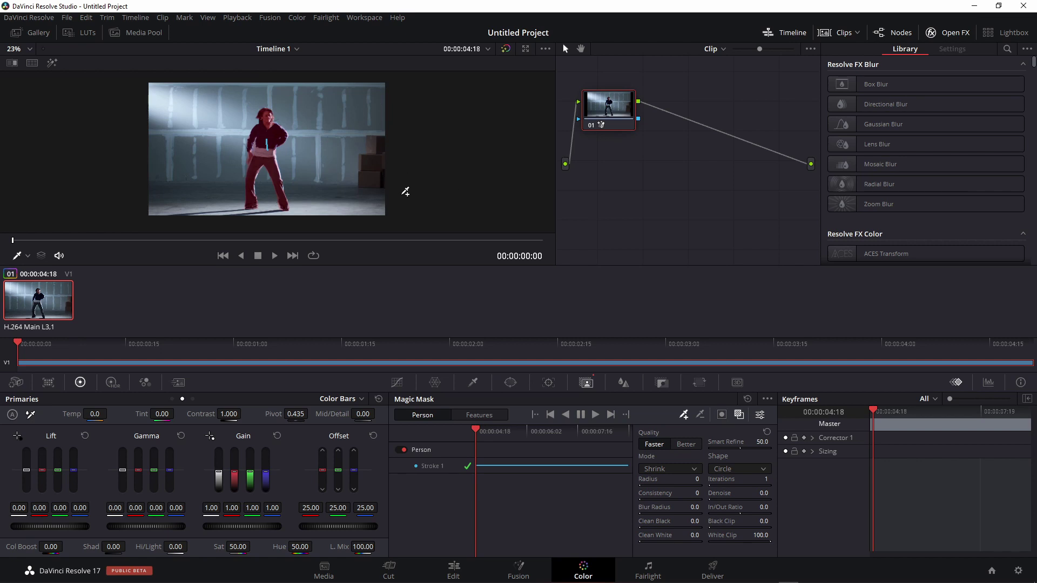
Invert the mask and put a Zoom Blur (Zoom Amount 0.945) on the background.
click(722, 416)
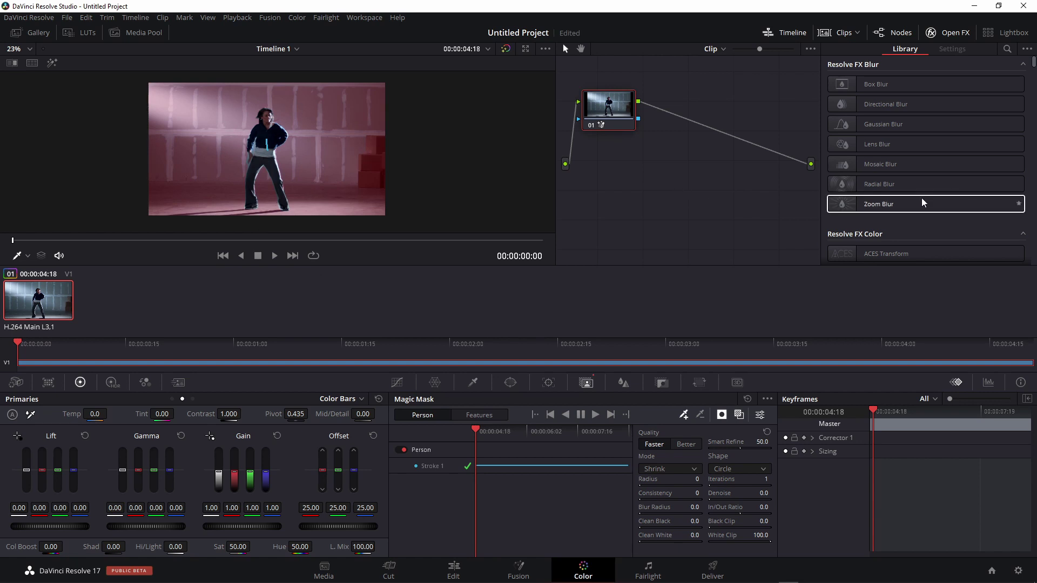
drag(900, 204, 608, 103)
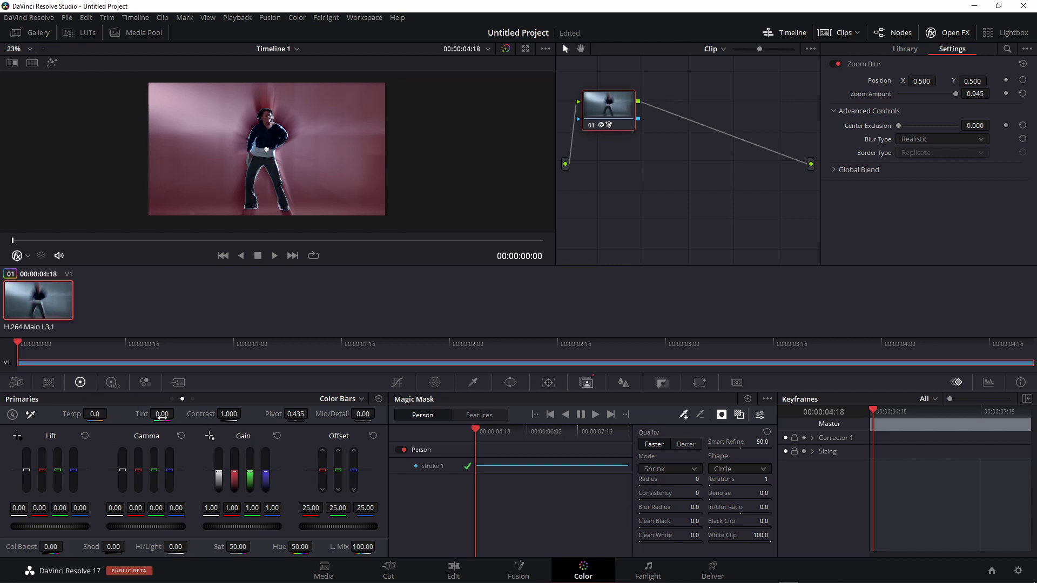
click(172, 398)
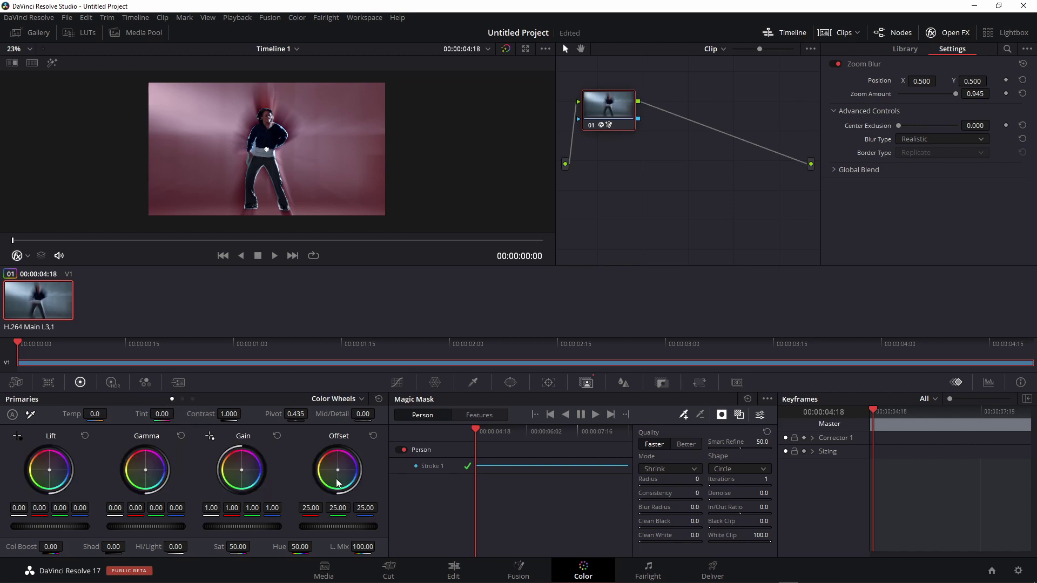
Shift the Offset wheel toward blue to tint the background, then return to Edit.
drag(340, 472, 346, 473)
click(454, 571)
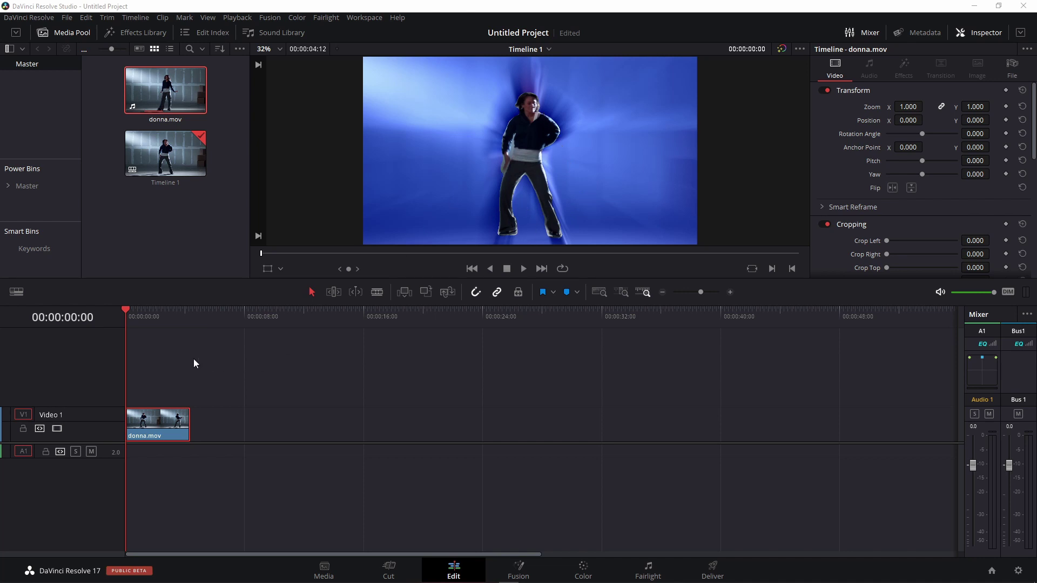
Scrub the Edit timeline to preview the blue-tinted background, then go back to Color.
drag(137, 316, 144, 316)
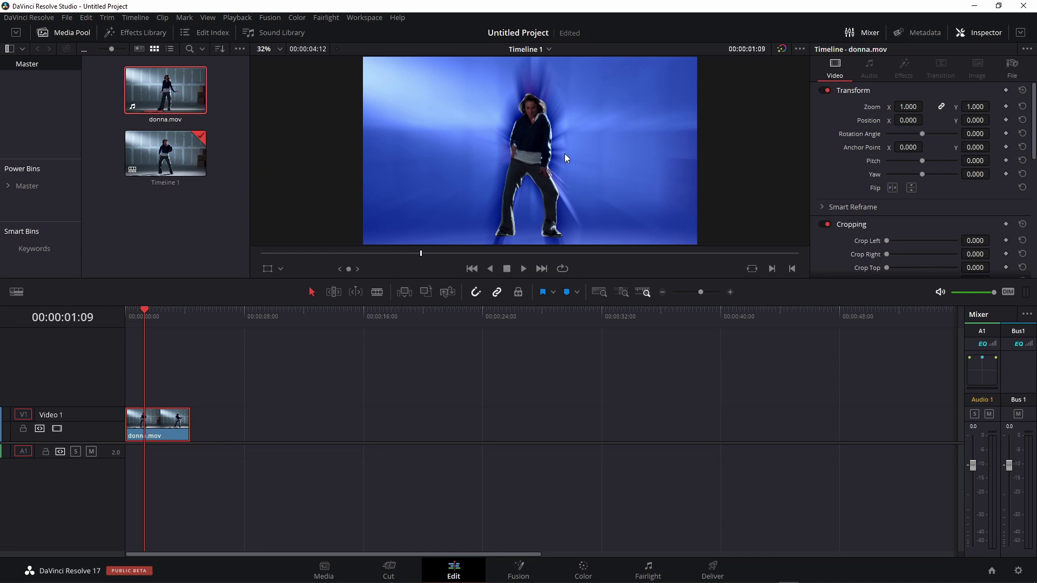
click(128, 313)
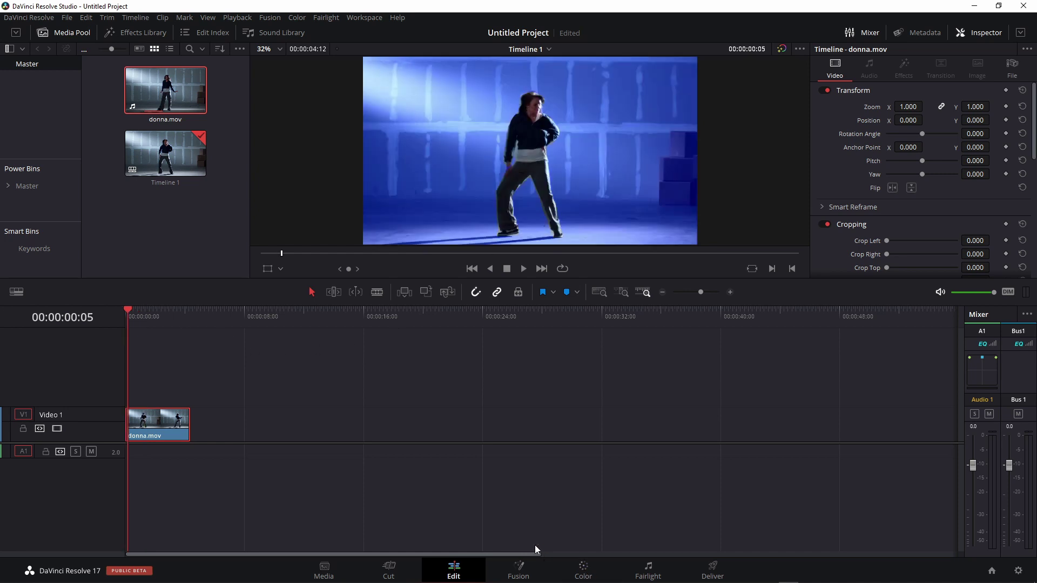
click(584, 569)
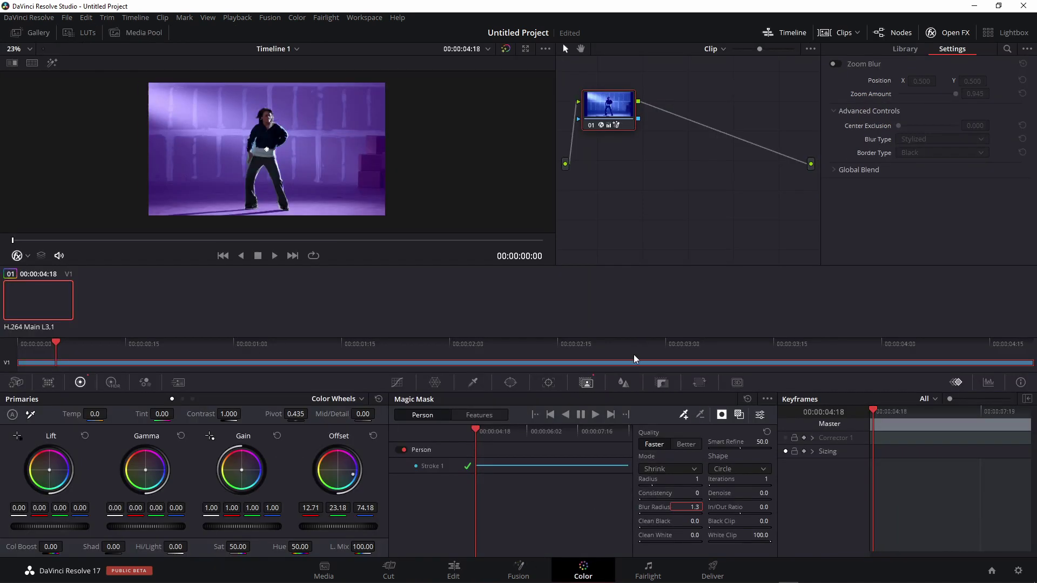
Add an outside node with a pale-blue Lens Flare (brightness 0.569) and view it on Edit.
right_click(619, 106)
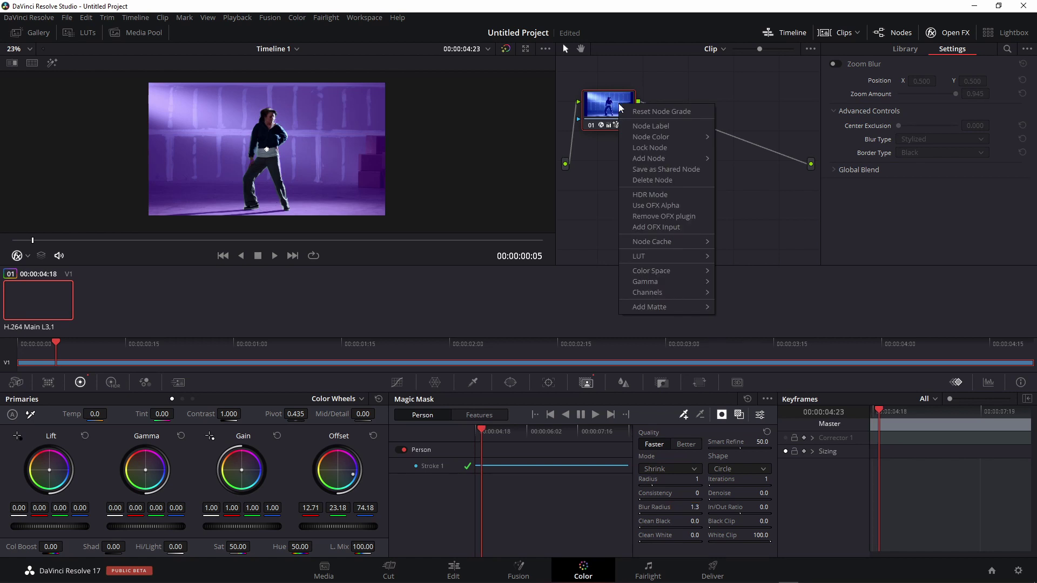
mouse_move(653, 158)
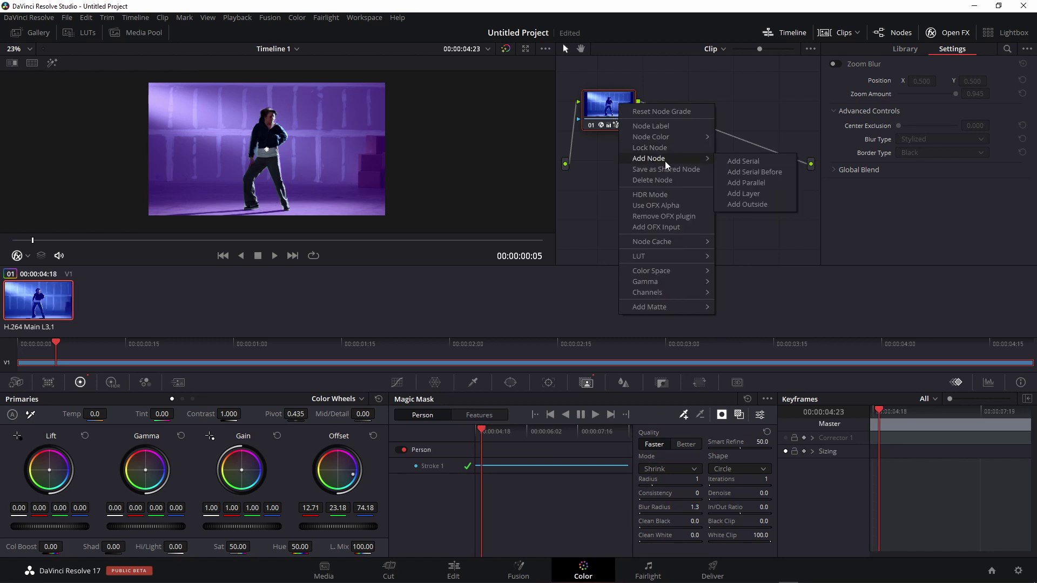
click(754, 206)
drag(898, 203, 697, 108)
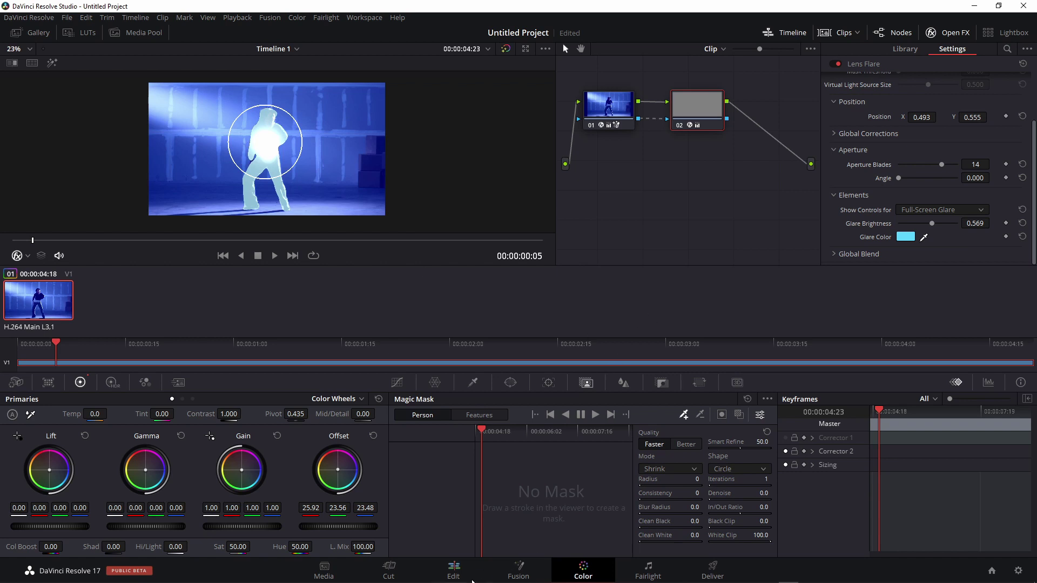
click(455, 569)
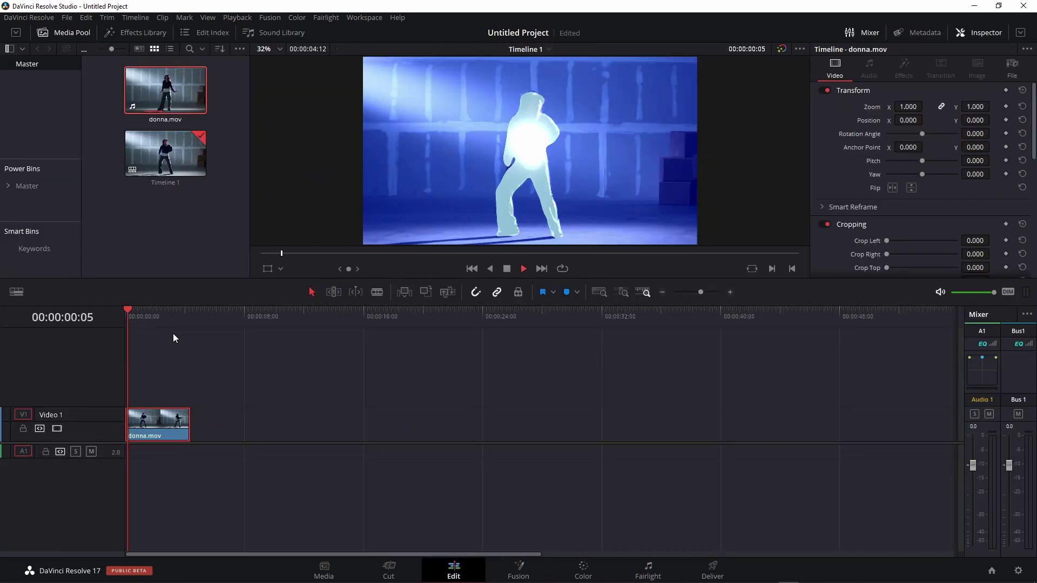
Play the dancer clip from near its start to review the flare and blurred background.
click(135, 327)
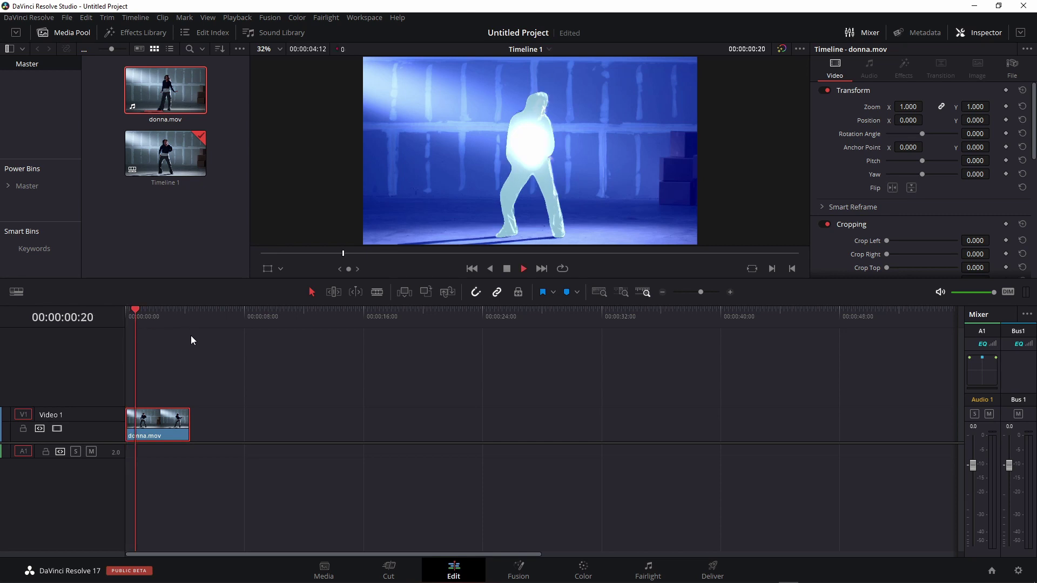
key(space)
key(space)
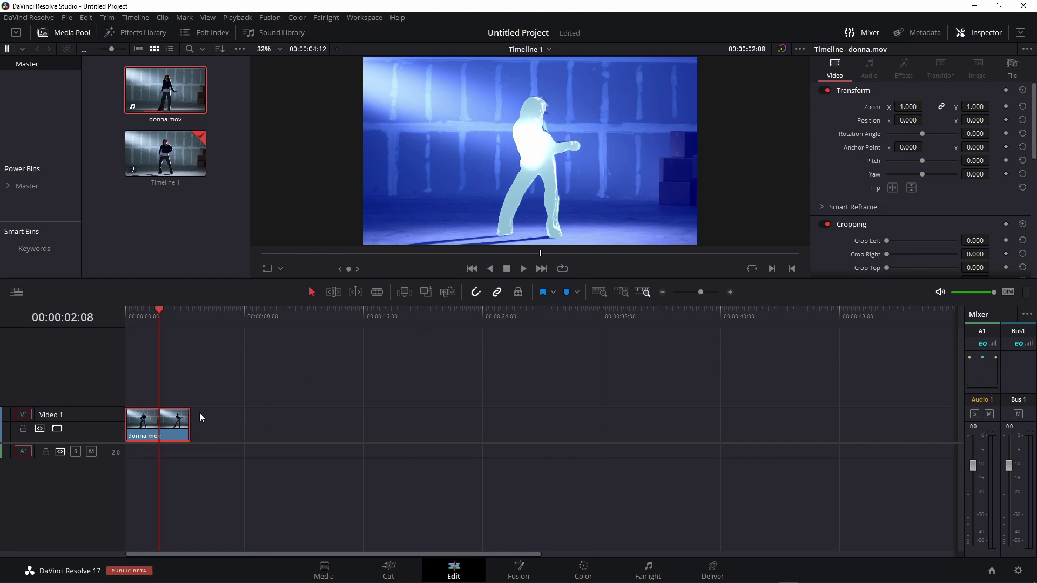
On the Color page, switch the Magic Mask to Features mode and browse the feature list.
click(586, 572)
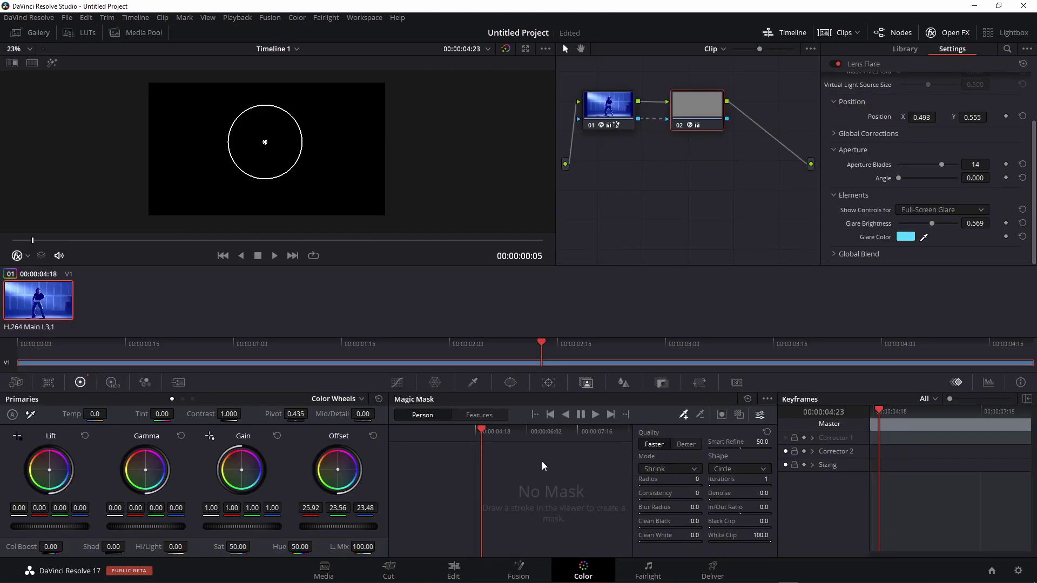
click(555, 431)
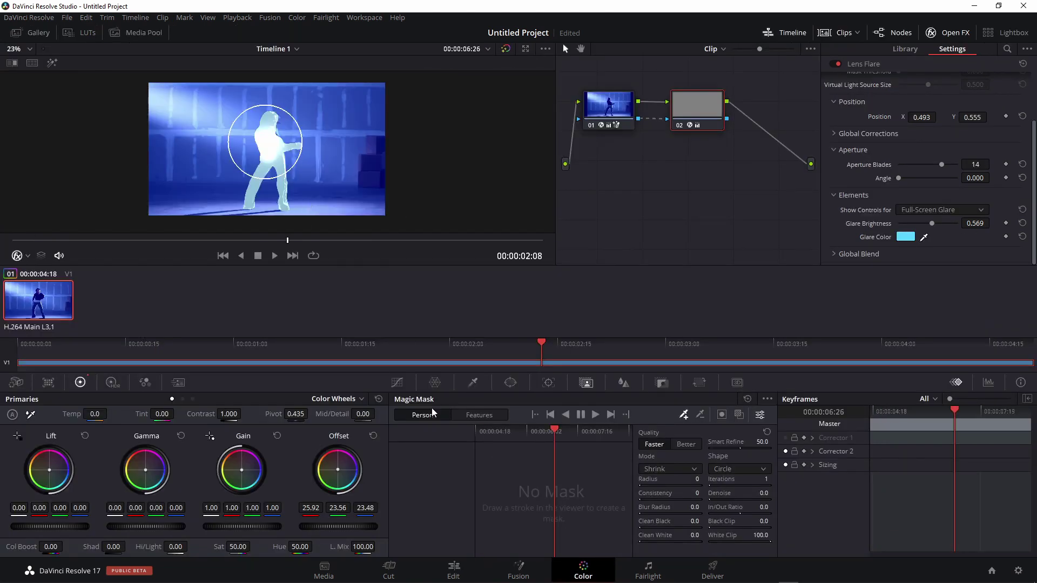
click(468, 416)
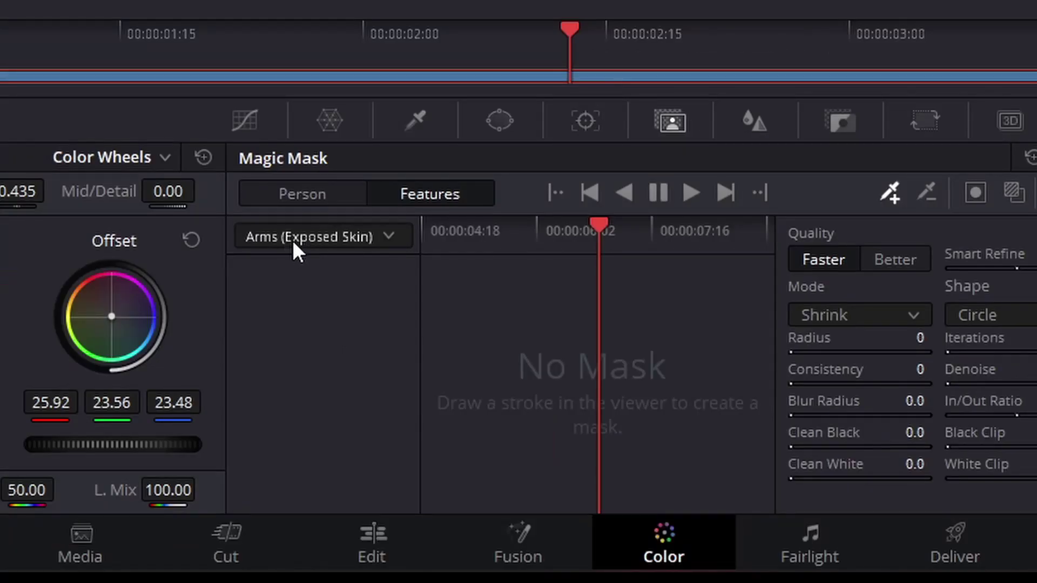
click(355, 241)
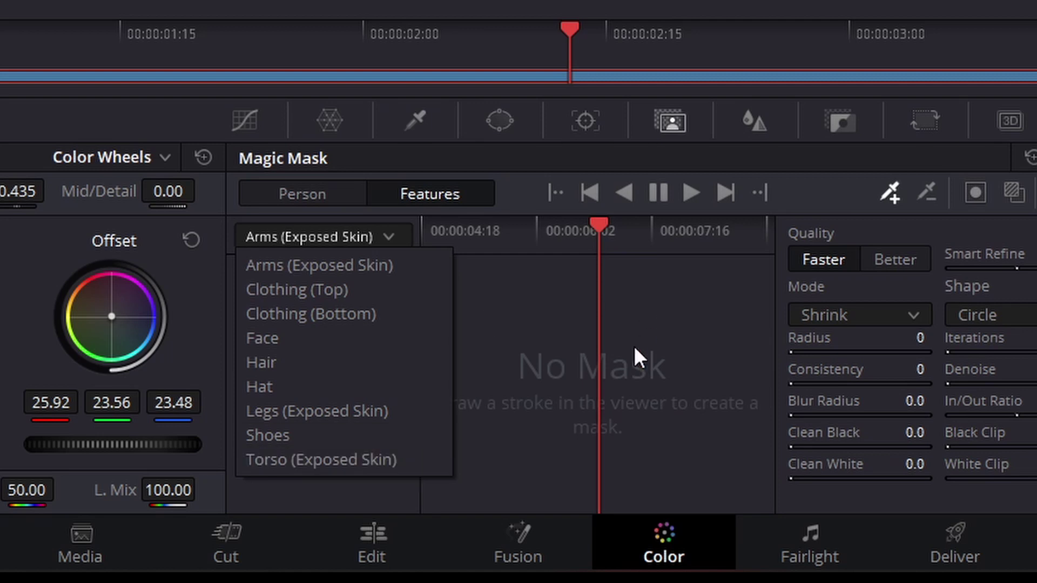
click(531, 304)
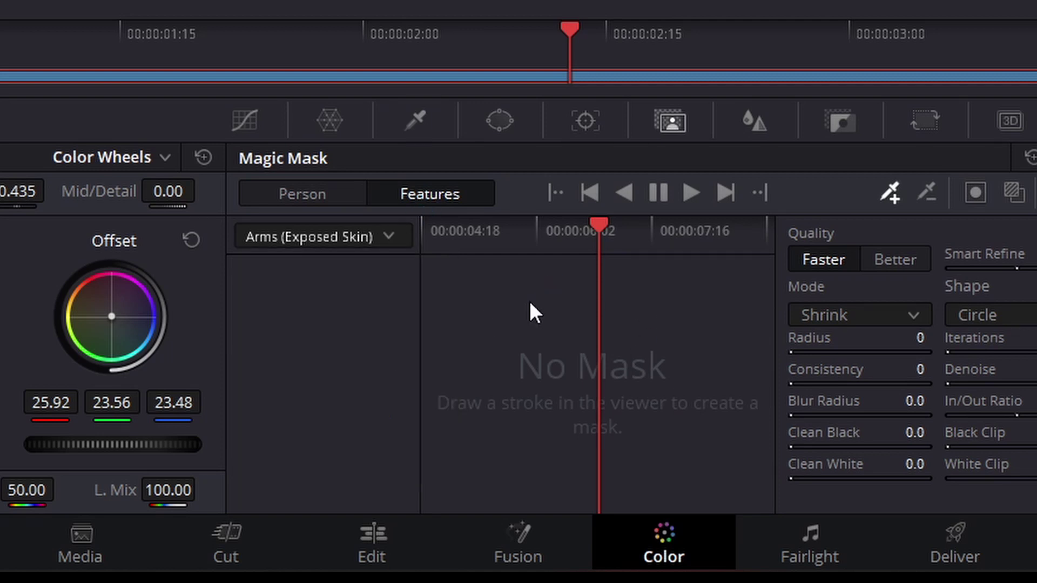
click(344, 245)
click(344, 246)
Switch the Magic Mask back to Person detection for the office clip.
click(328, 203)
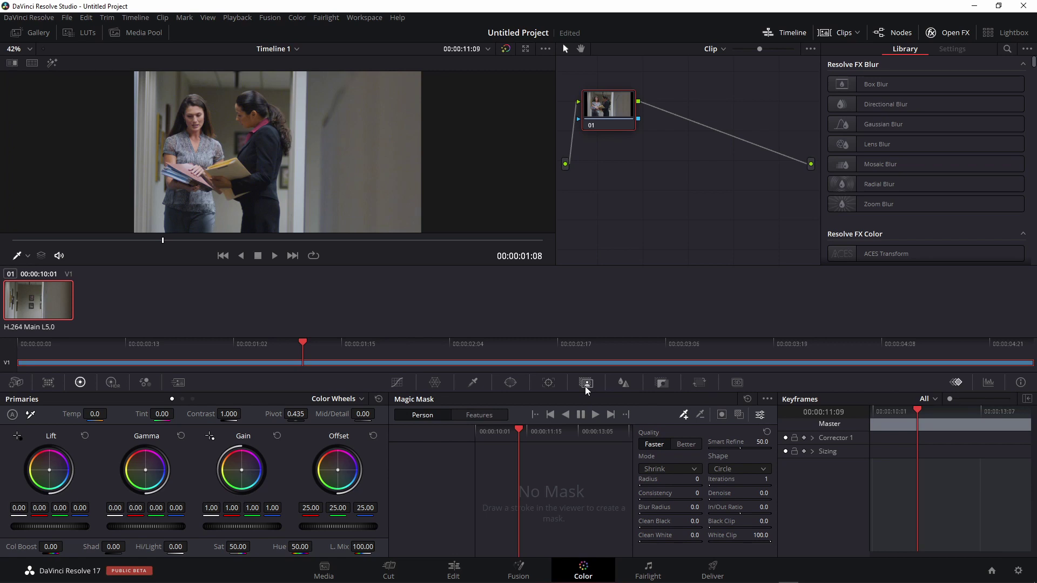
Set the Magic Mask to the Hair feature and stroke over the left woman's hair.
click(471, 415)
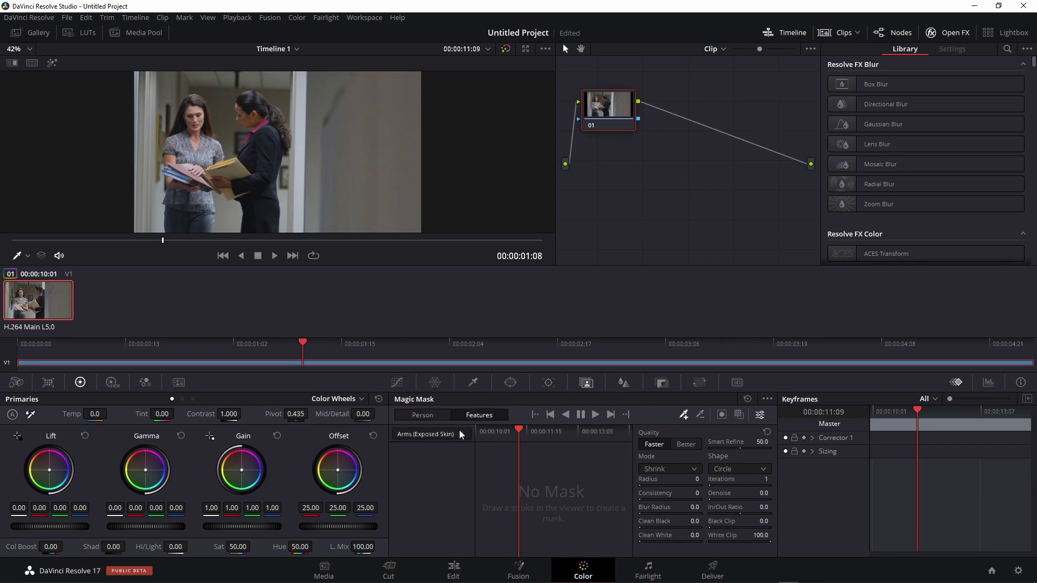
click(461, 434)
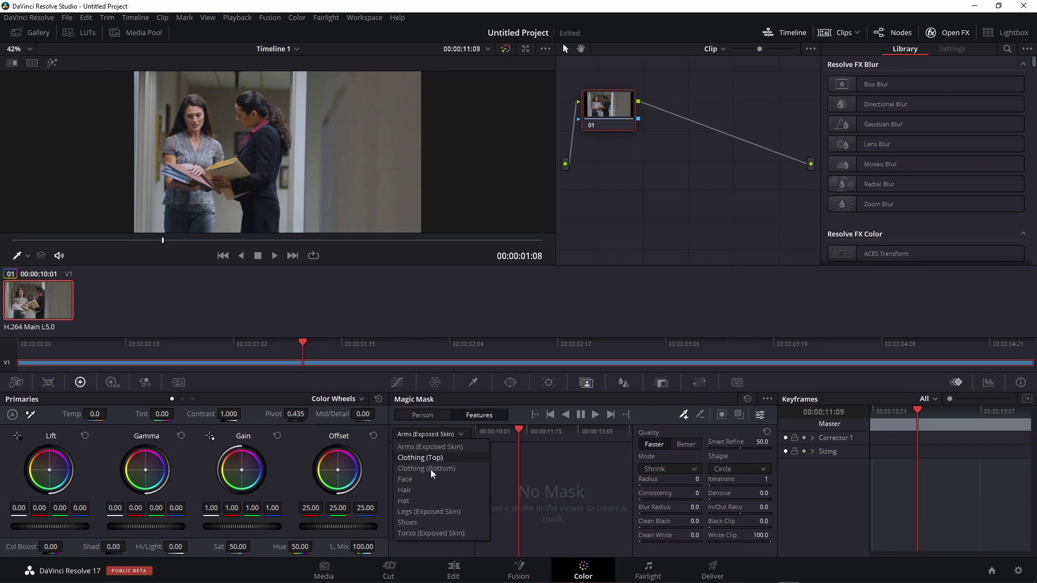
click(411, 490)
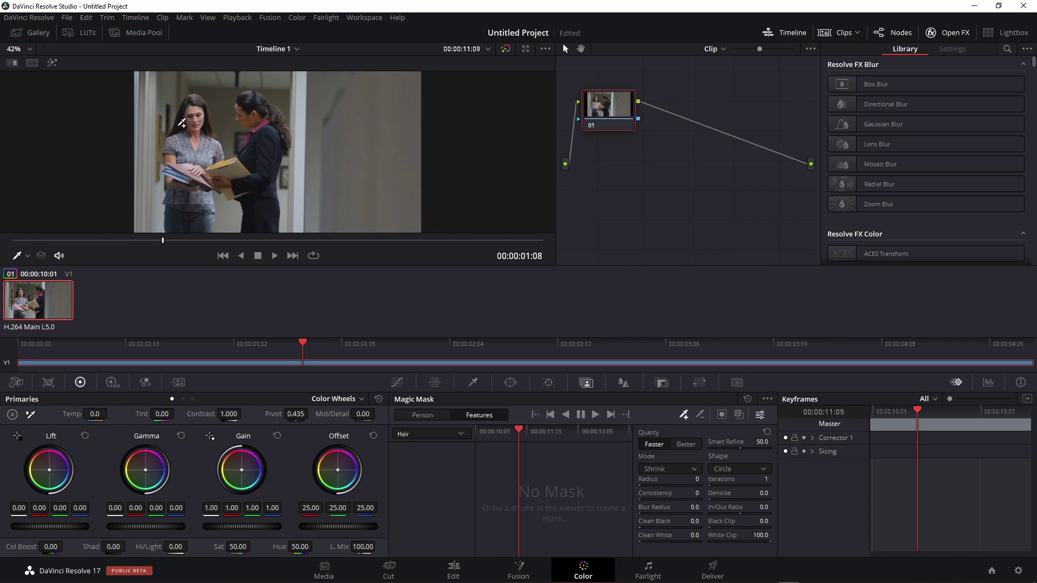
drag(179, 120, 178, 126)
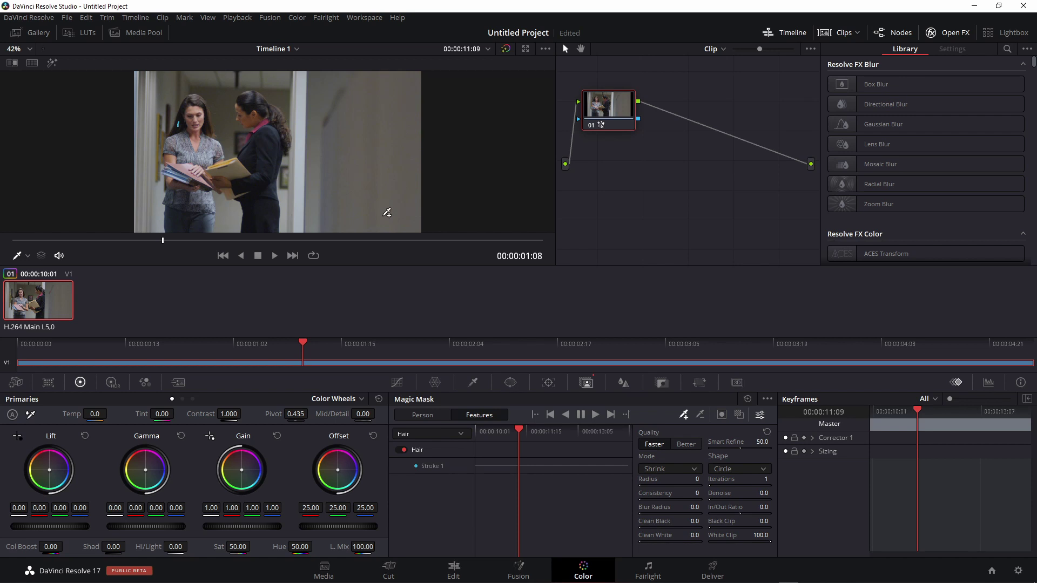
Jump to the clip start and track the hair mask forward through the clip.
key(Home)
key(ctrl+t)
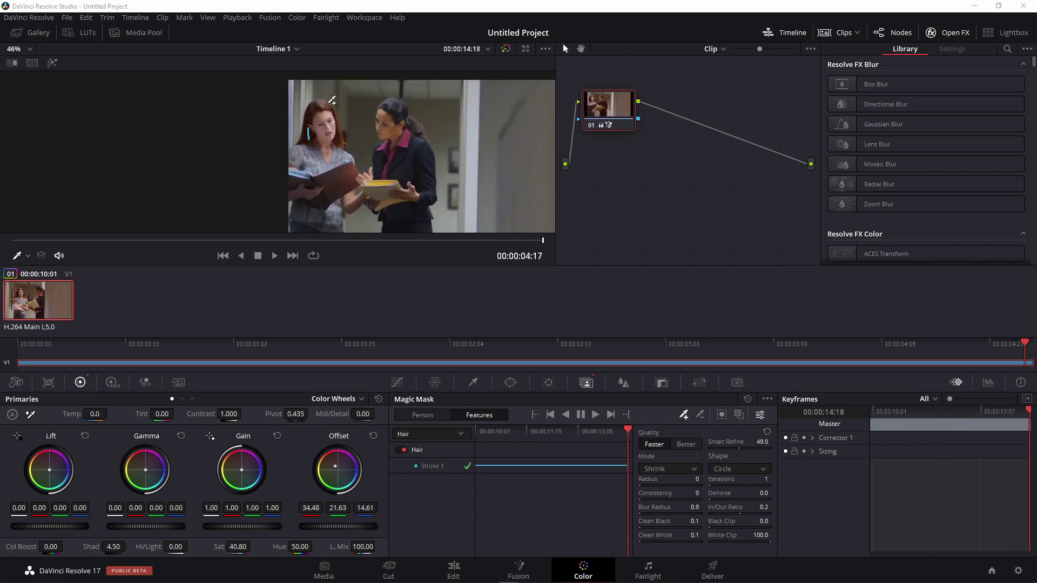
Review the rendered office Render 1.mov from the start on the Edit page.
click(454, 568)
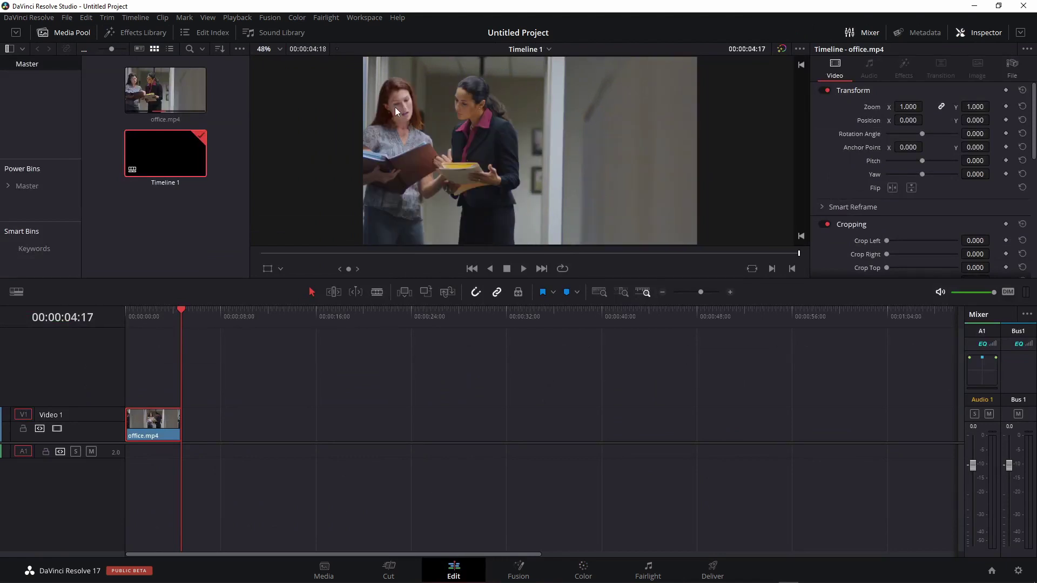
key(Home)
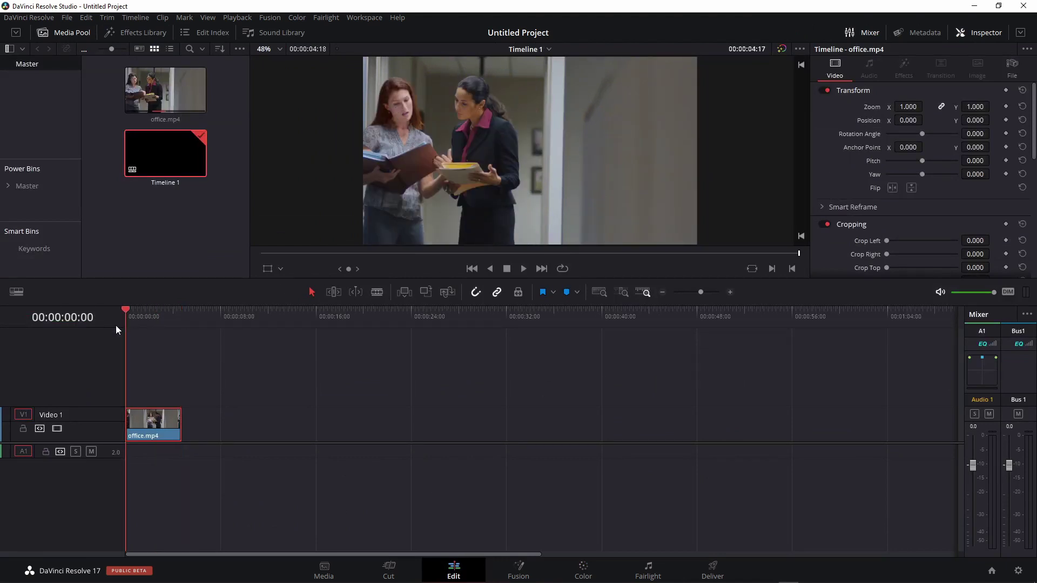
key(space)
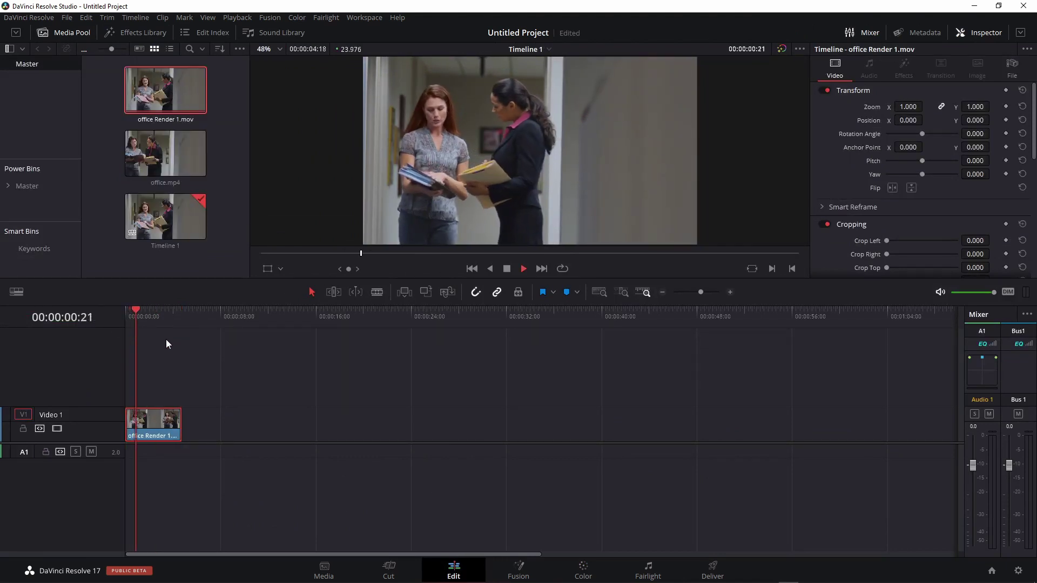
key(space)
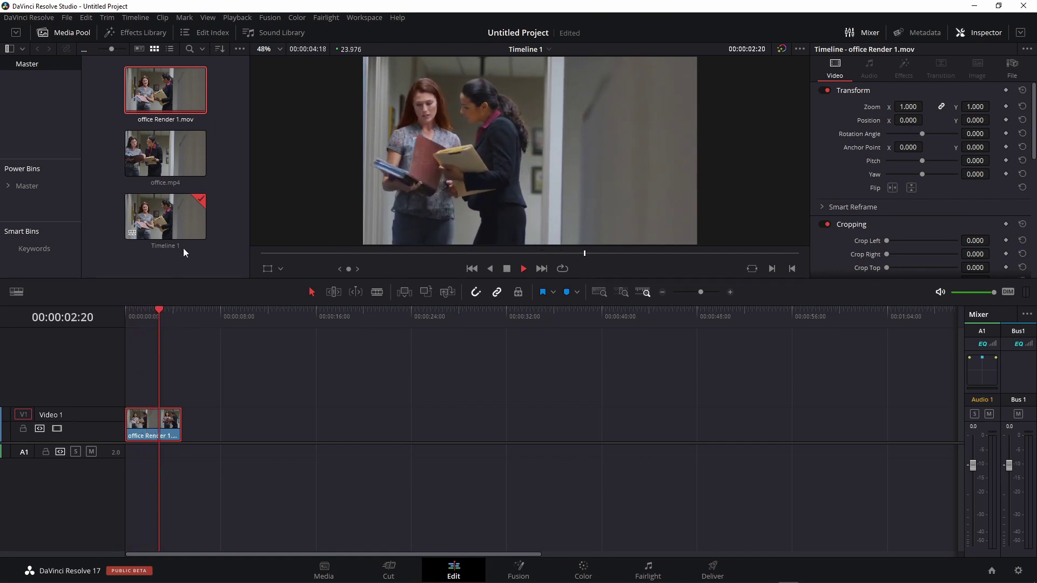
Add office.mp4 to Video 1, trim its head, and close the gap after the render.
drag(173, 154, 268, 416)
drag(324, 320, 414, 332)
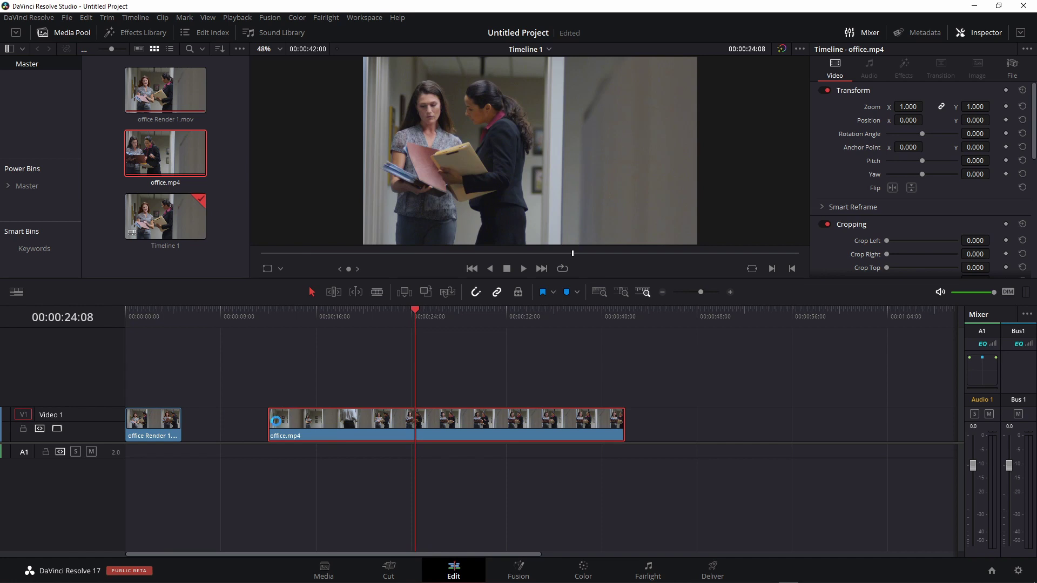
mouse_move(269, 425)
mouse_down()
mouse_move(419, 425)
mouse_move(230, 426)
mouse_up()
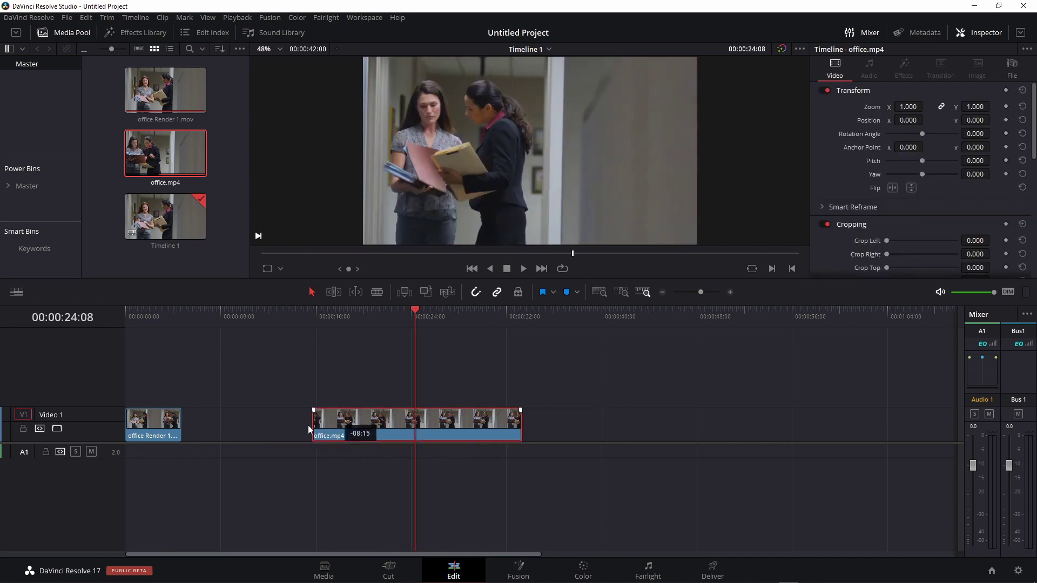
click(192, 324)
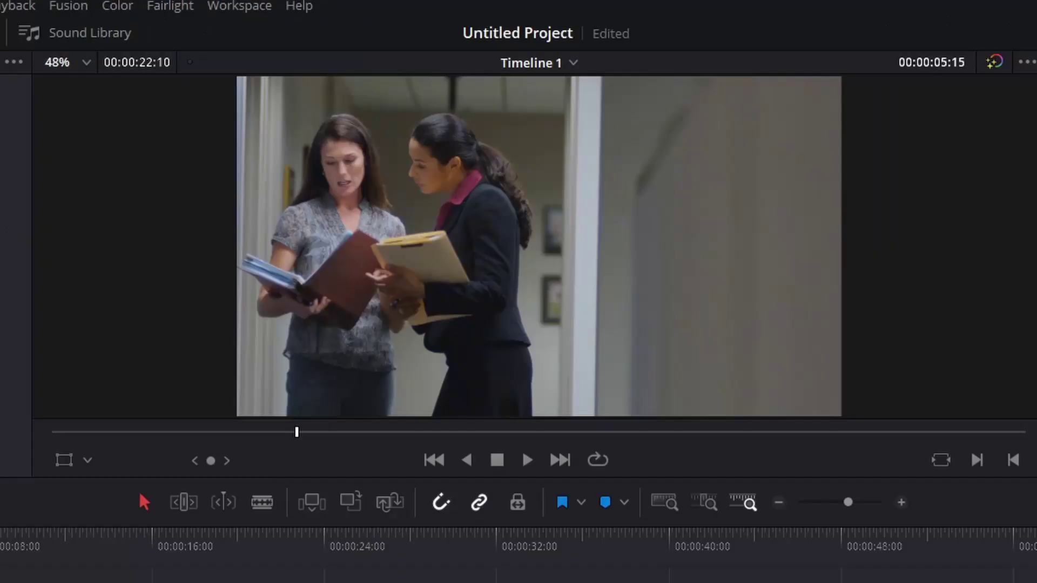
Save the project and play the timeline twice from the start to compare both clips.
key(ctrl+s)
key(Home)
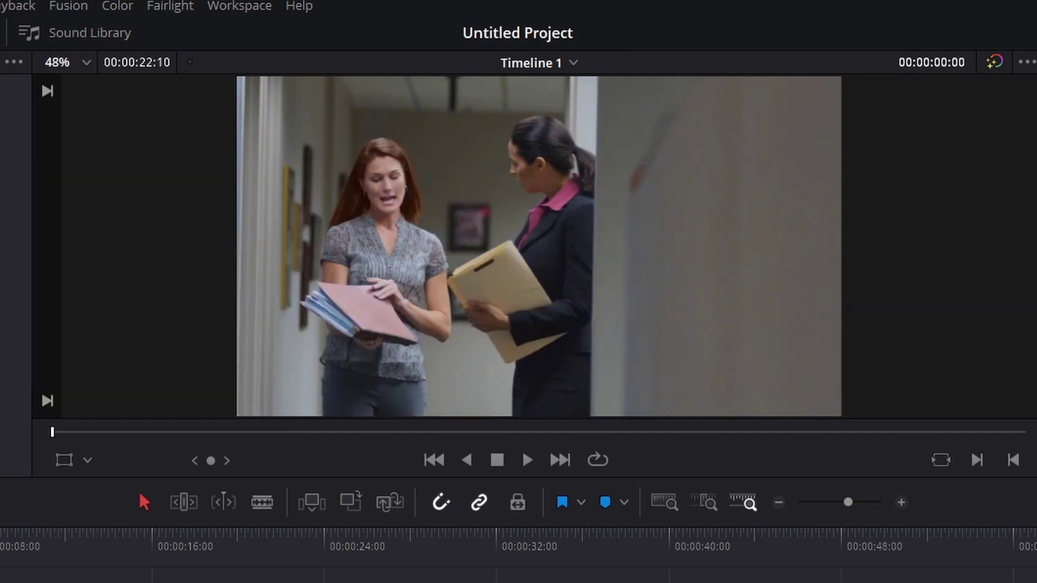
key(space)
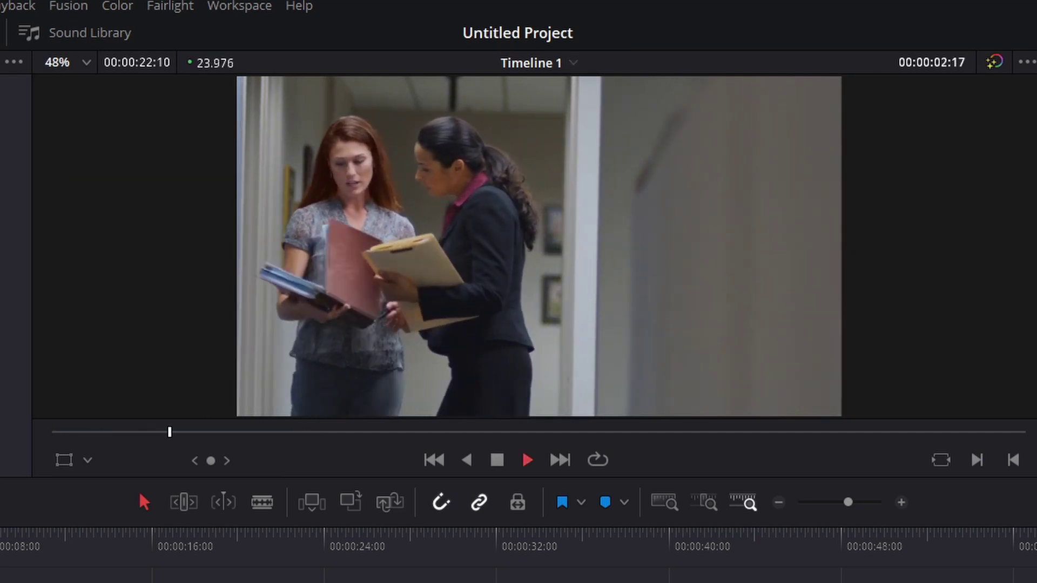
key(space)
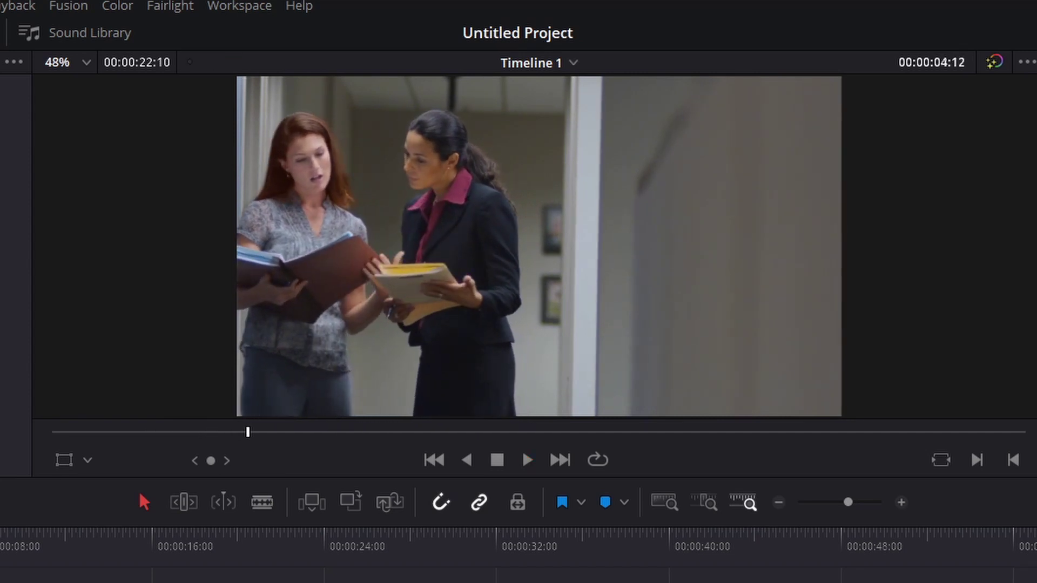
key(Home)
key(space)
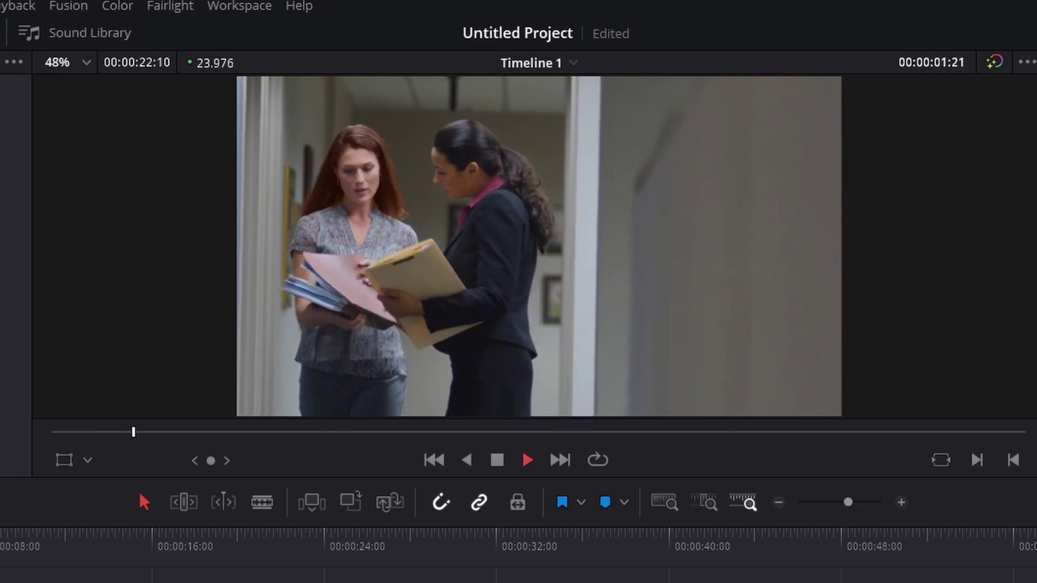
key(space)
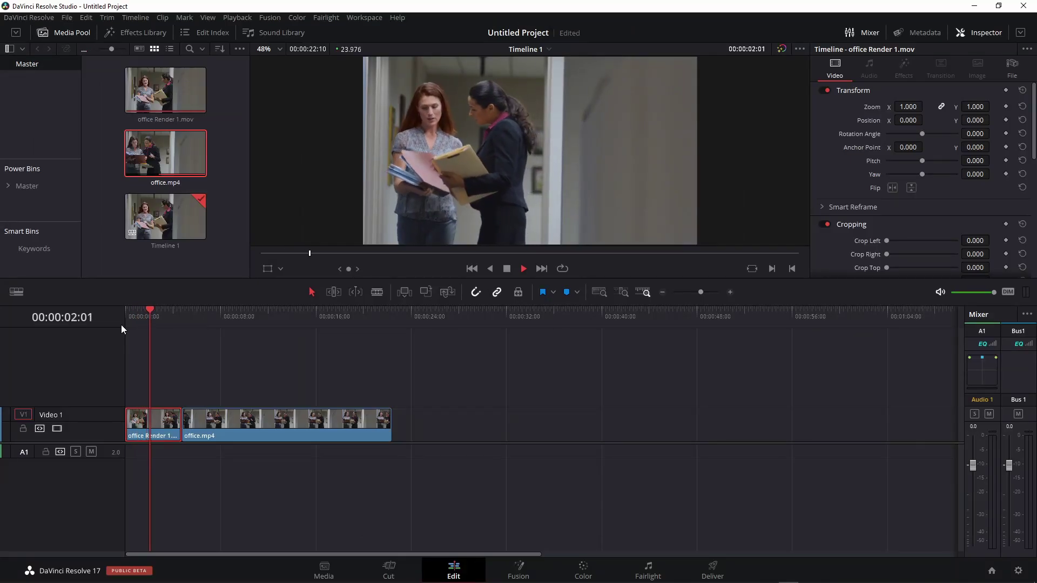
Stop the before-and-after playback of the office clips.
key(space)
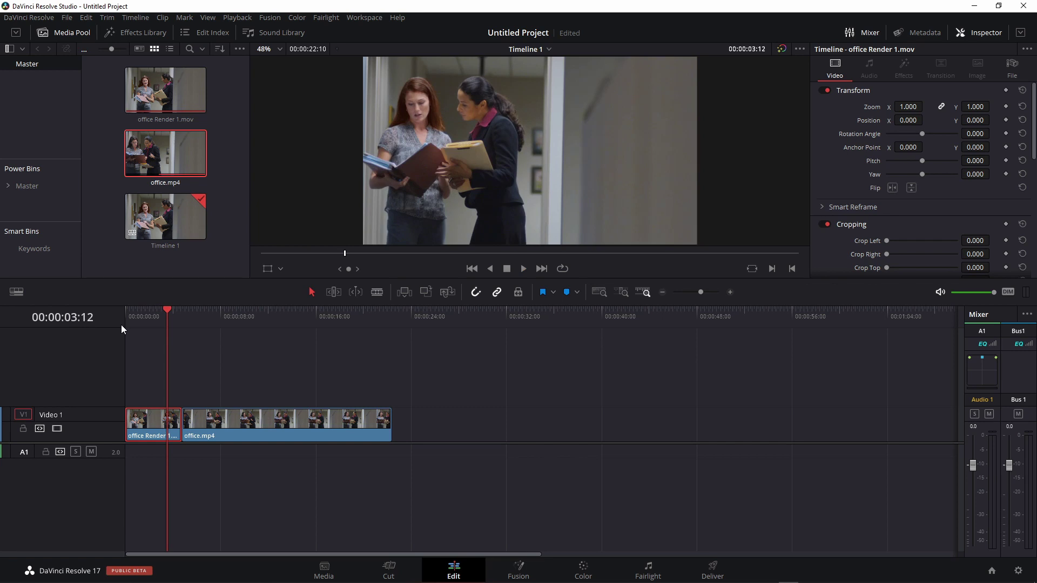